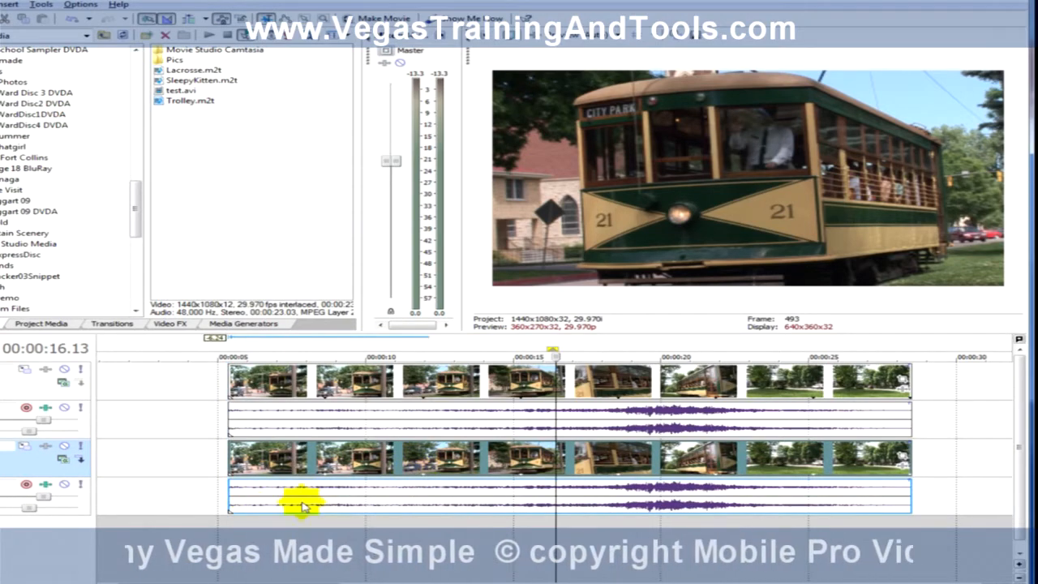
Step: Split the upper track's trolley clip and its audio at 00:00:14.20 and delete the portion after the cut
left_click(398, 542)
left_click(505, 388)
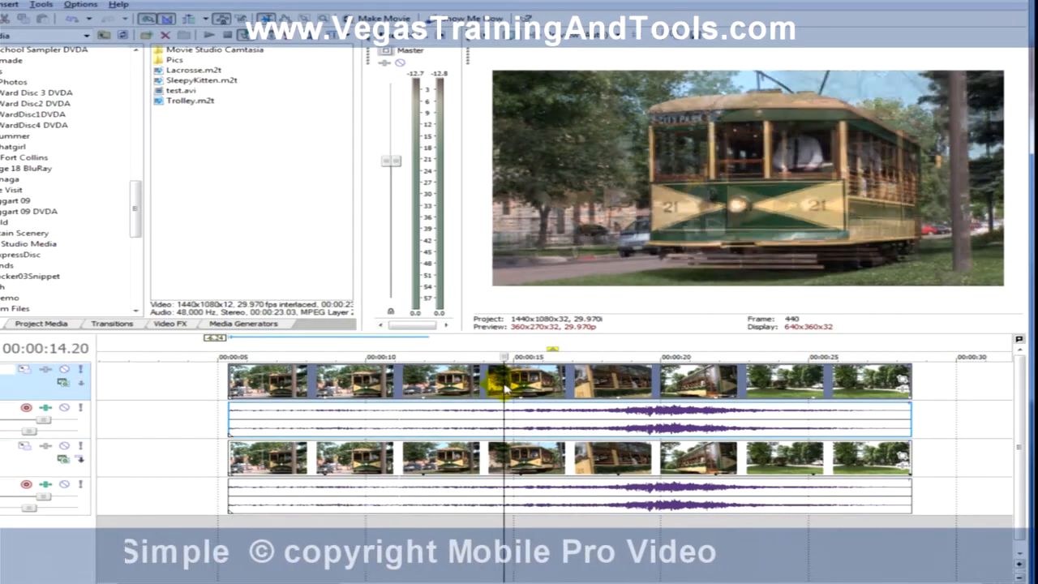
key("s")
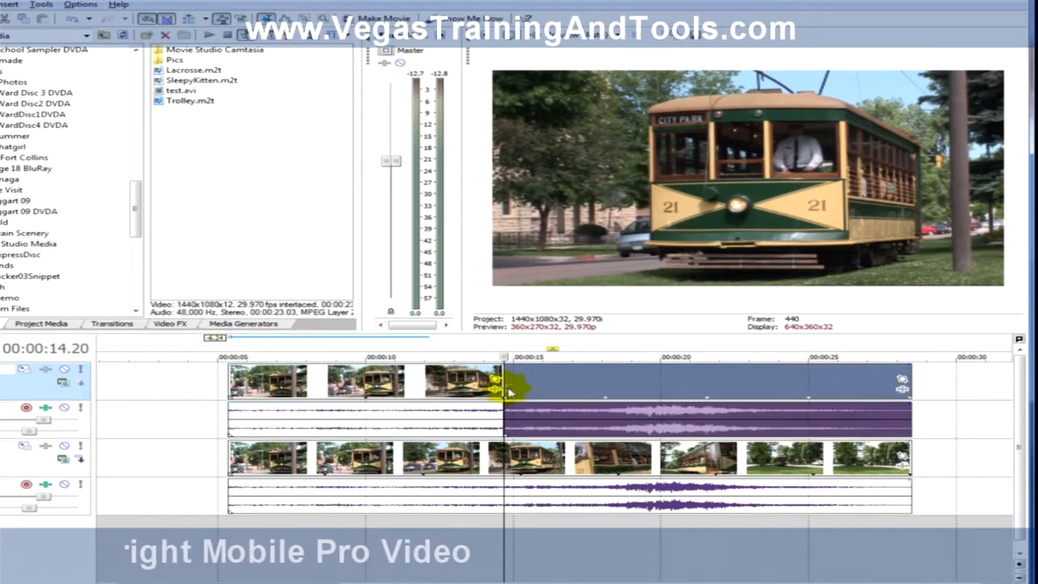
key("Delete")
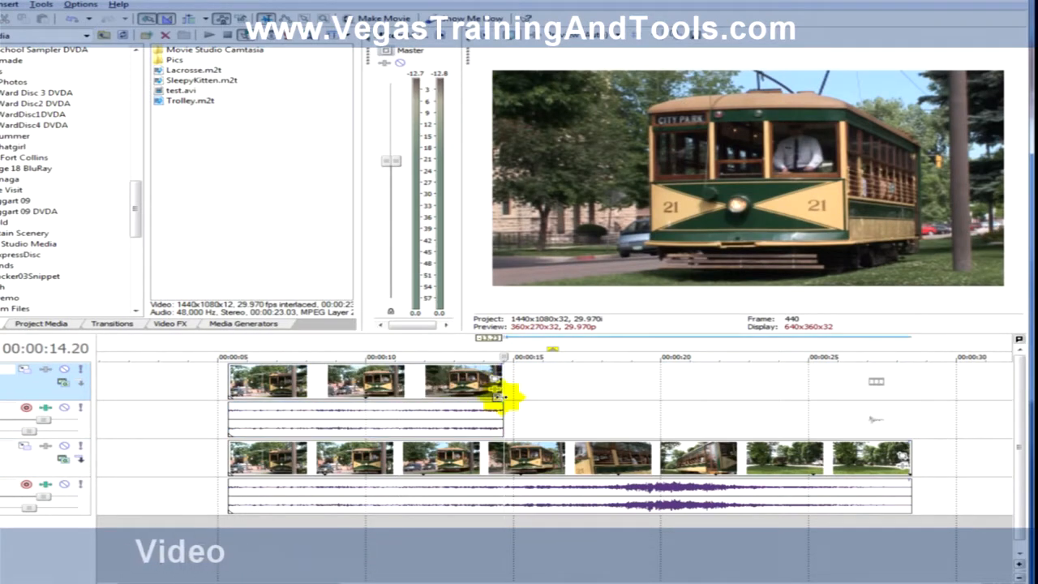
Step: Play the timeline across the end of the shortened upper trolley clip, replaying it from 00:00:10.13
left_click(459, 549)
key("space")
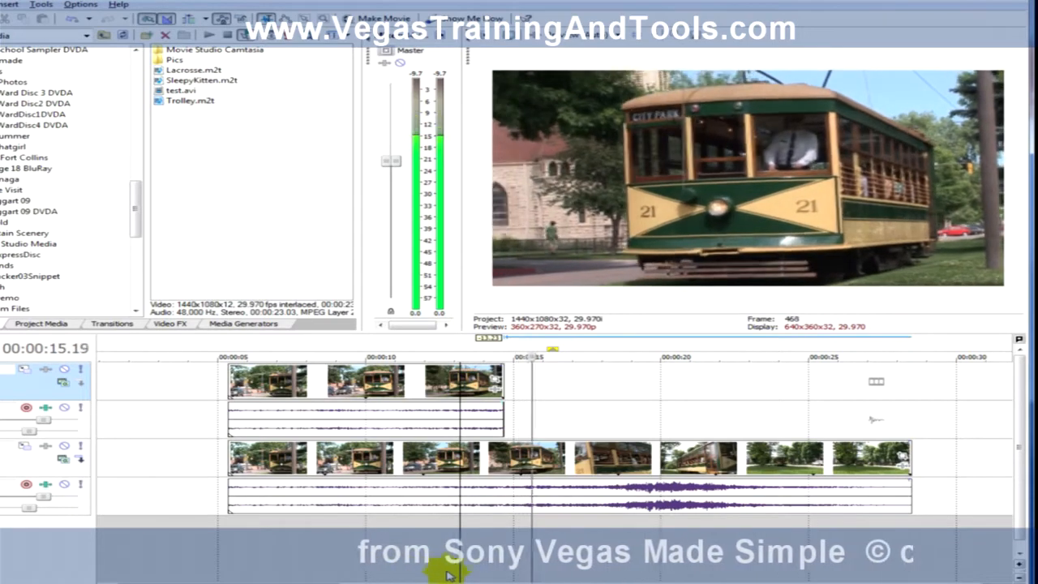
key("space")
left_click(377, 552)
key("space")
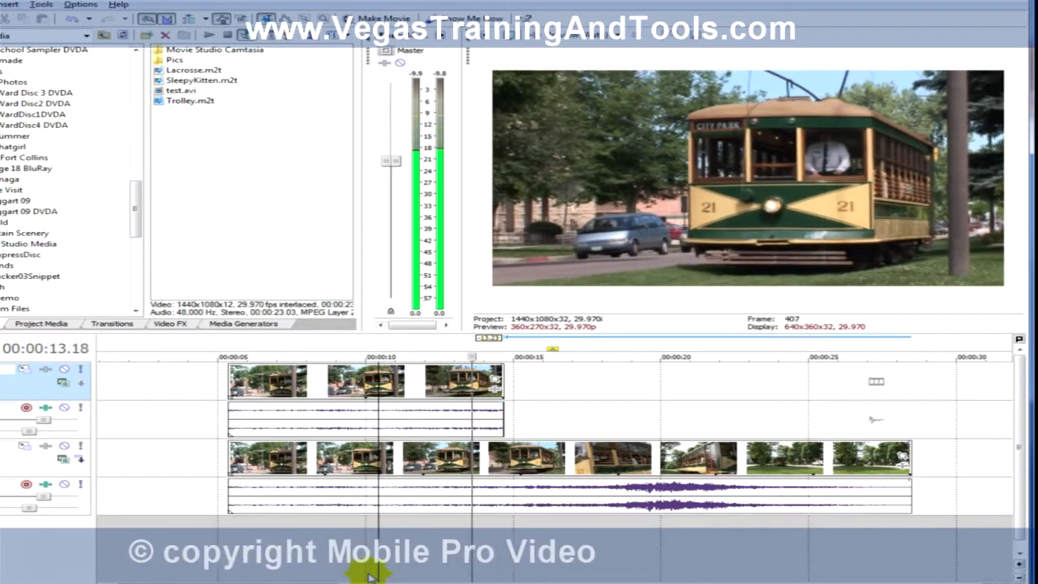
key("space")
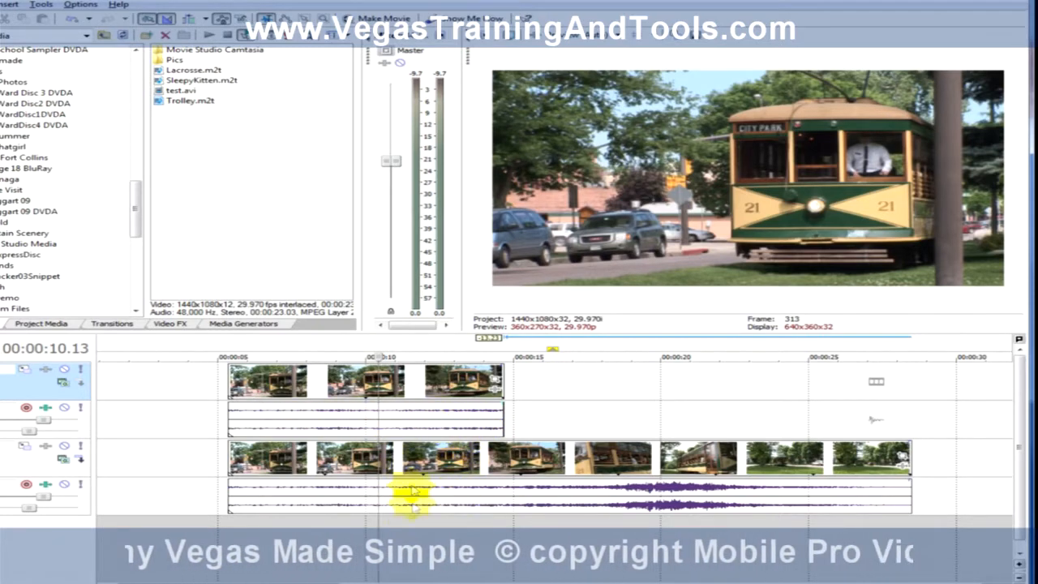
Step: Apply the Sony Black and White effect to the upper trolley clip with the playhead at 00:00:11.25, keeping a blend amount of 1.000
left_click(470, 527)
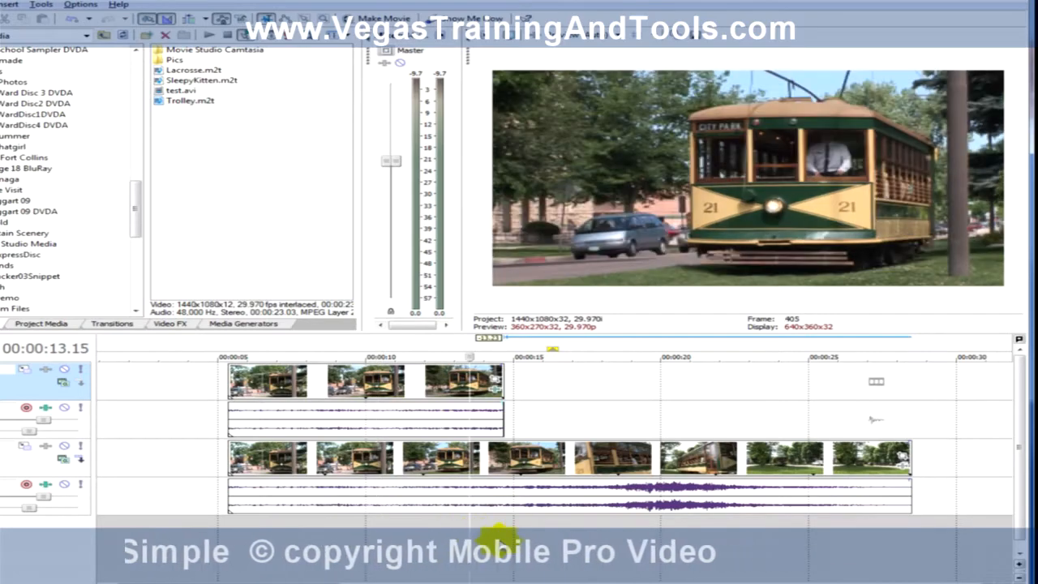
left_click(420, 538)
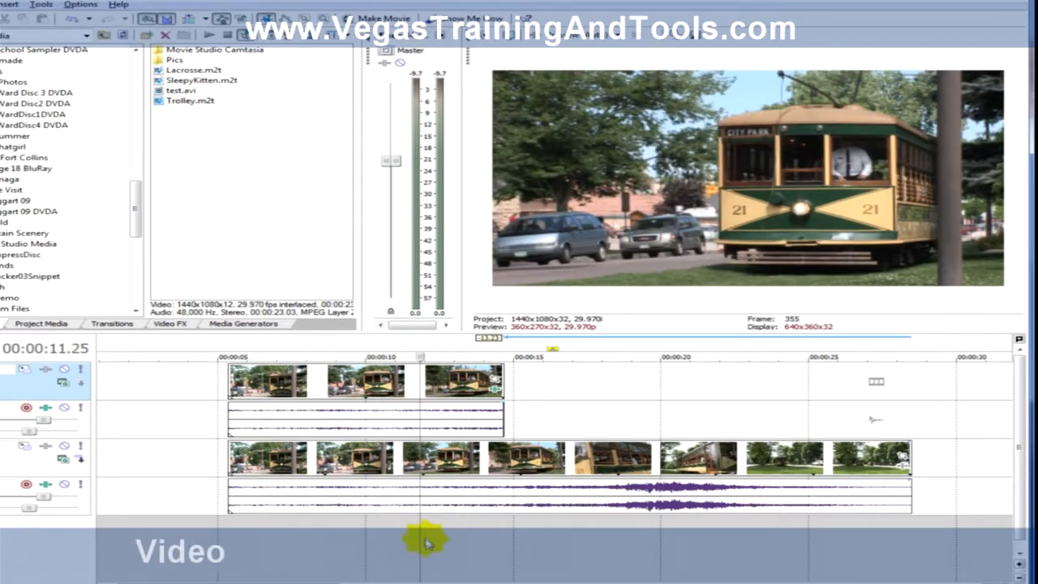
left_click(499, 391)
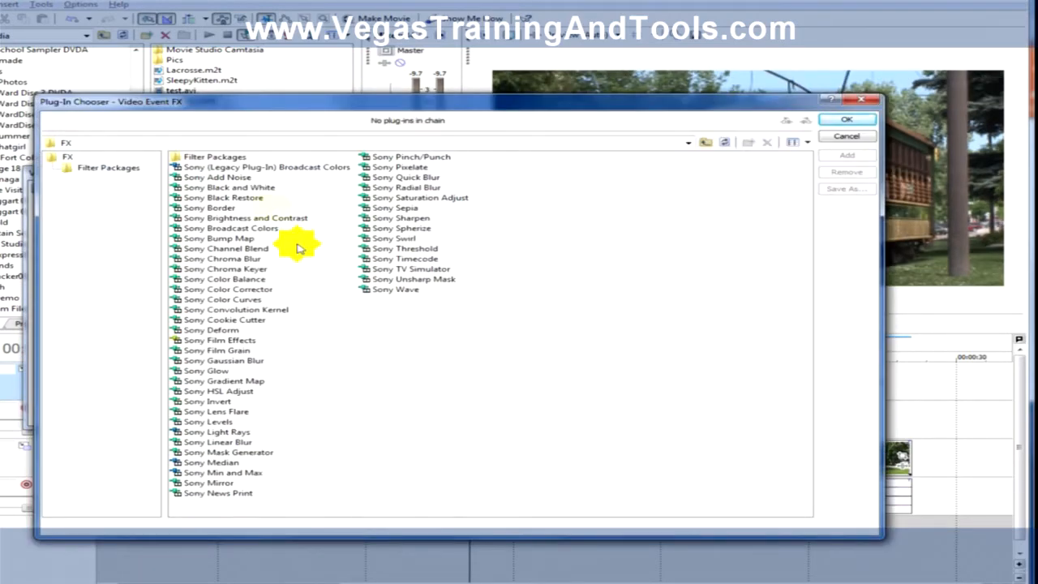
left_click(845, 121)
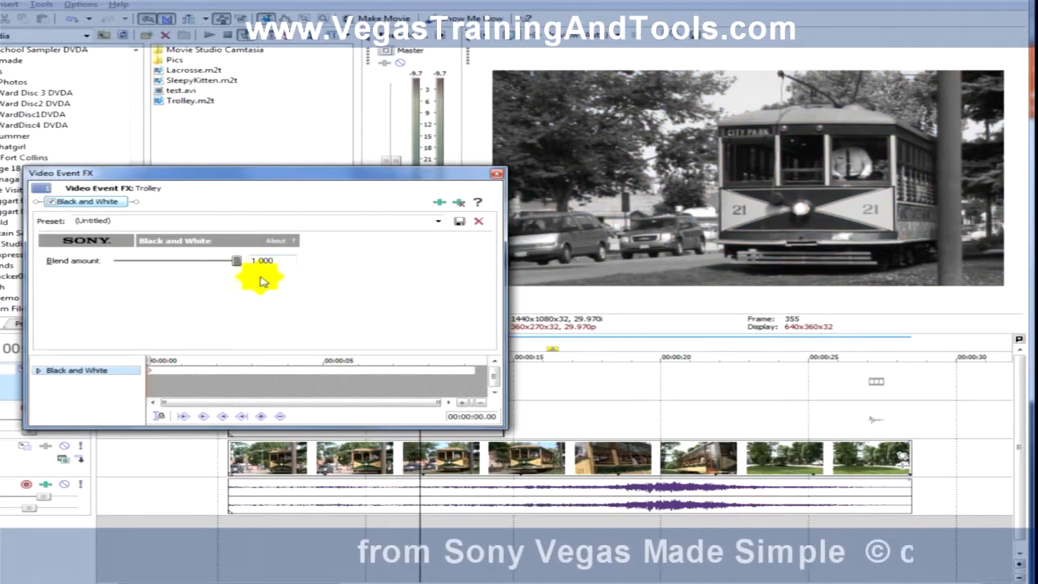
left_click(497, 173)
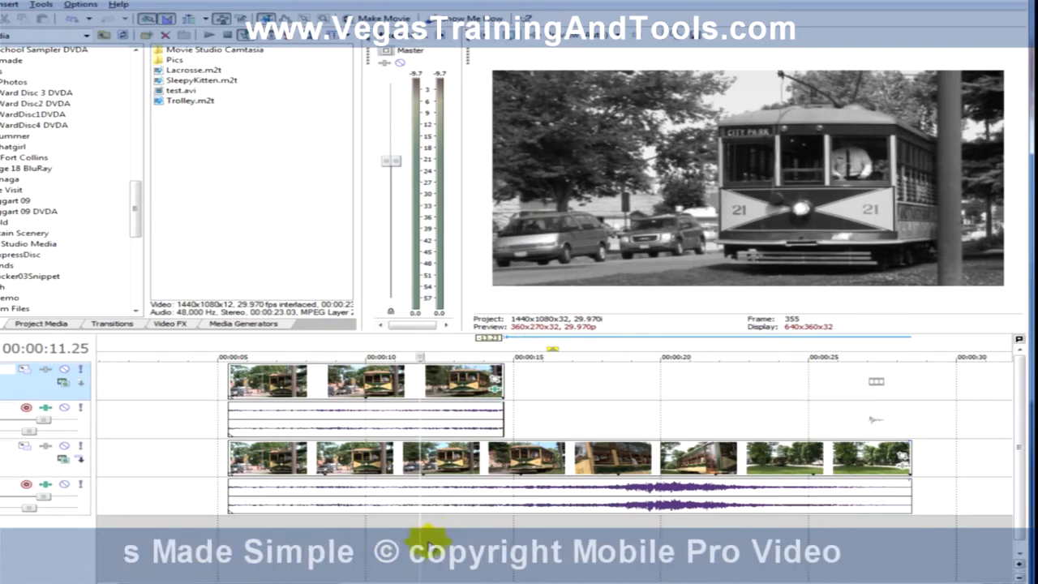
Step: Play the timeline repeatedly from 00:00:11.25 to check the change from black and white to color at the upper clip's end
key("space")
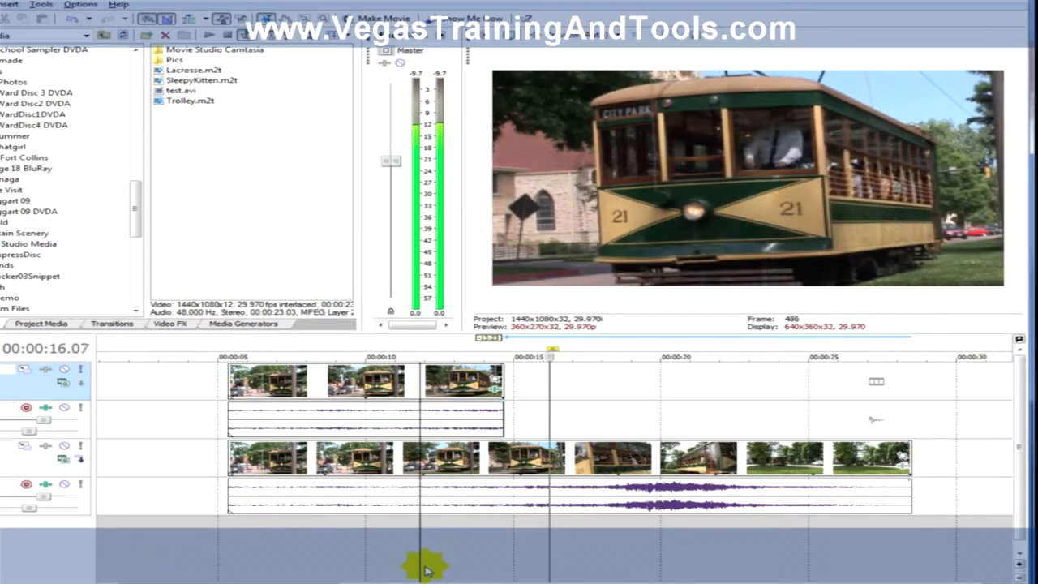
key("space")
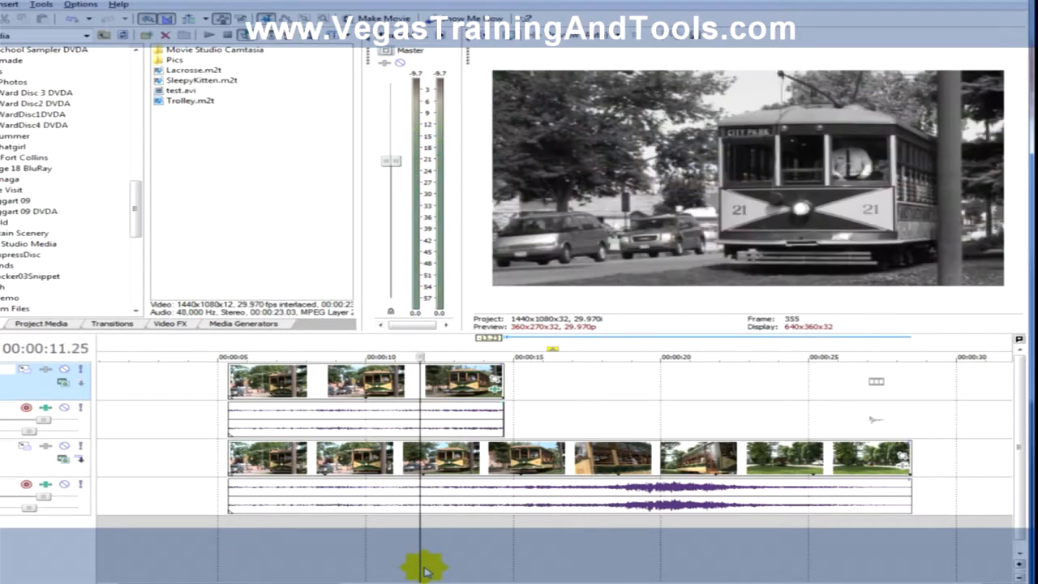
key("space")
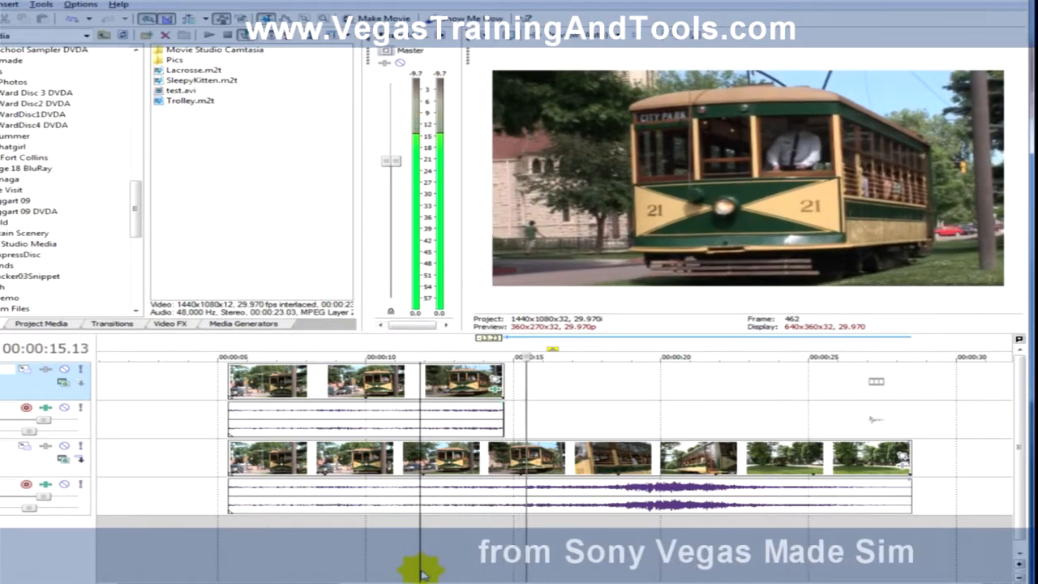
key("space")
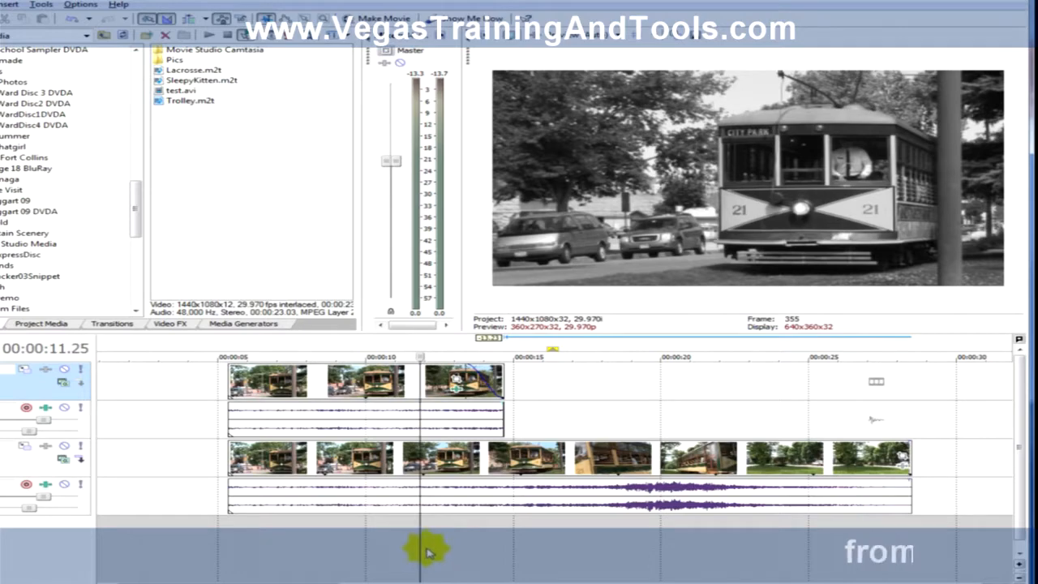
key("space")
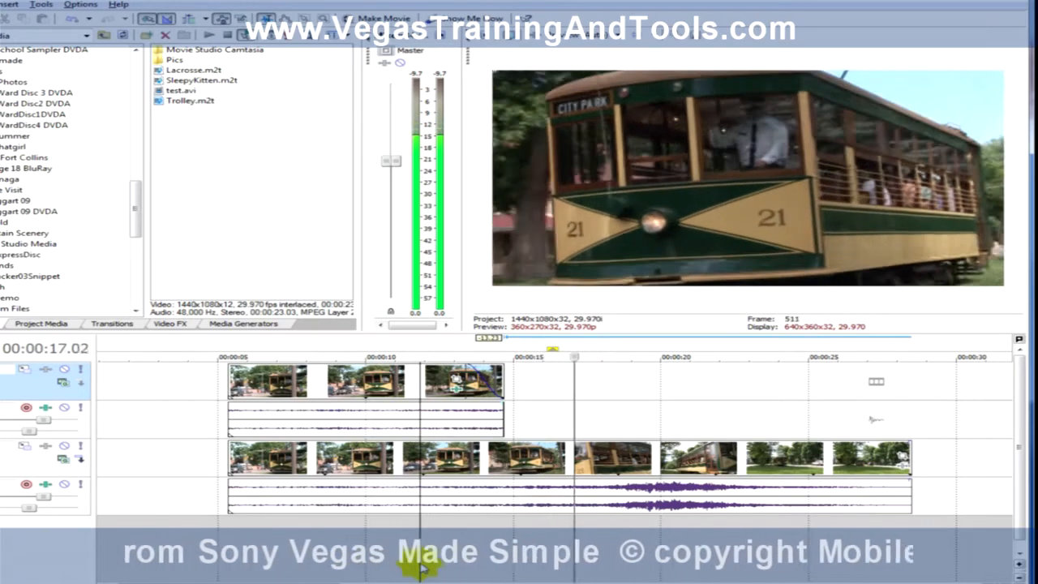
key("space")
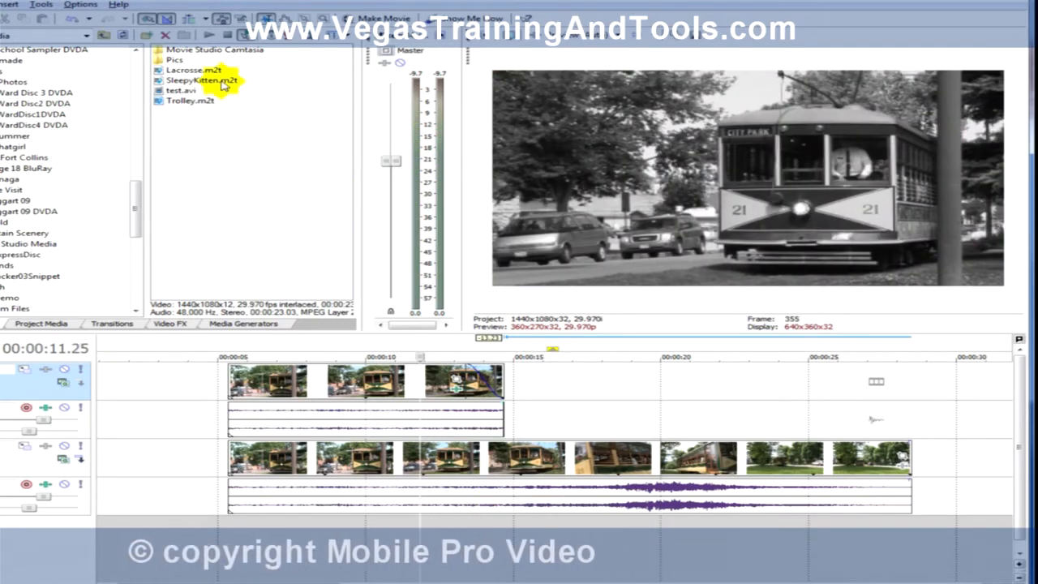
Step: Place SleepyKitten.m2t on the upper track at about 17 seconds, after the trolley clip, and play its opening
left_click_drag(513, 161, 568, 546)
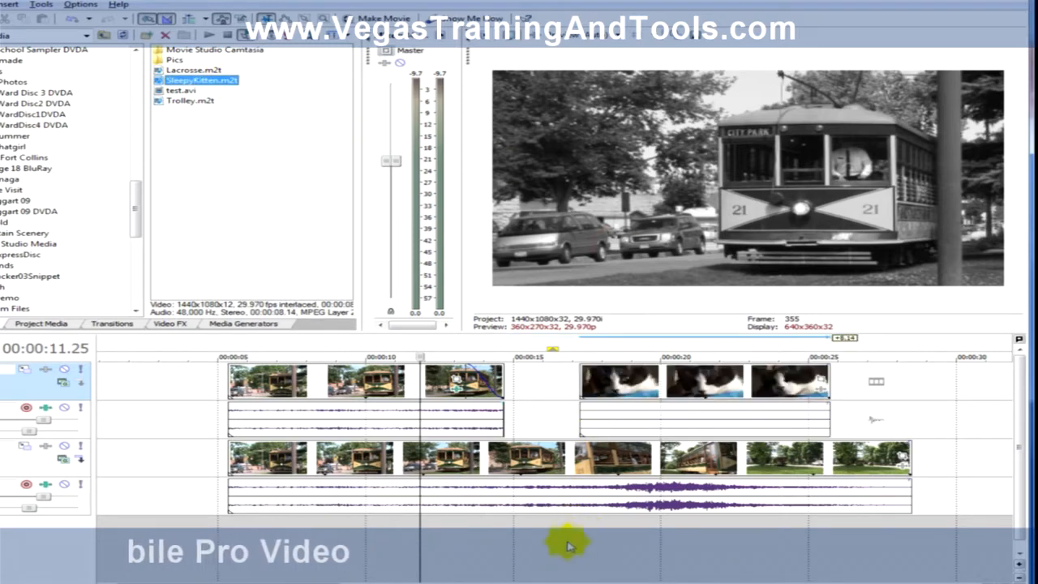
left_click(596, 556)
key("space")
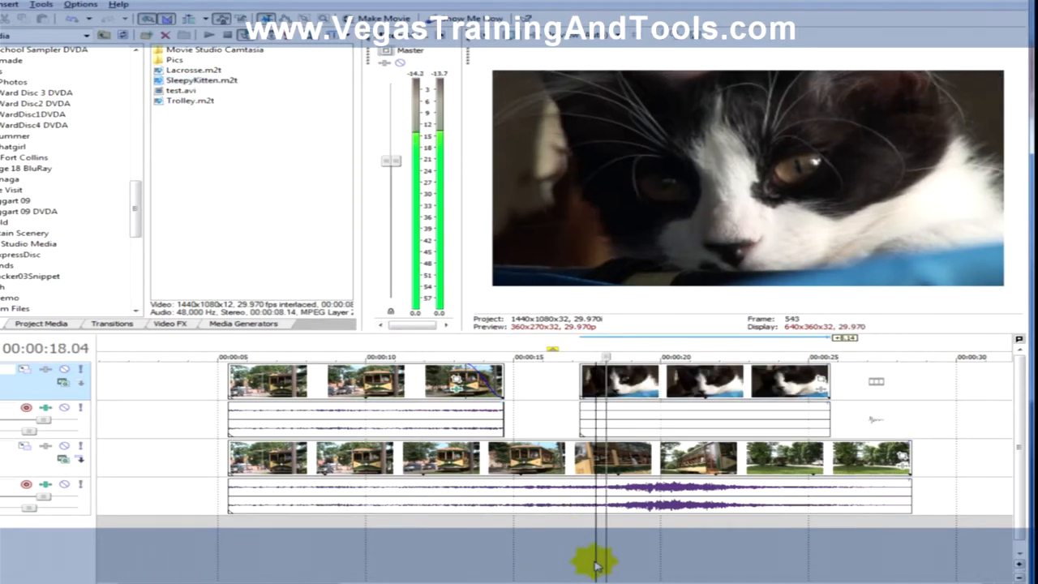
key("space")
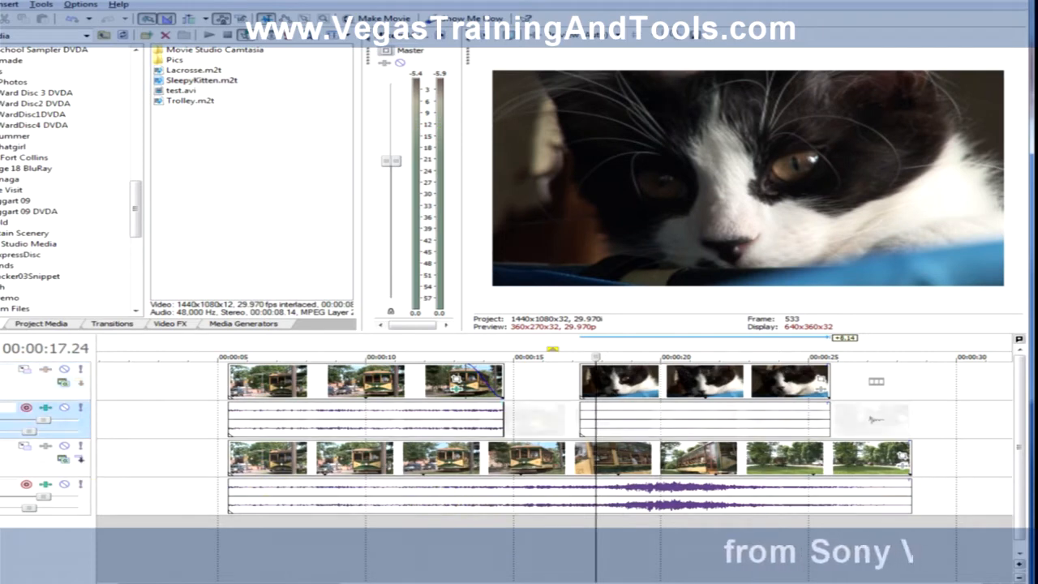
Step: Delete both audio tracks, leaving only the two video tracks on the timeline
key("Delete")
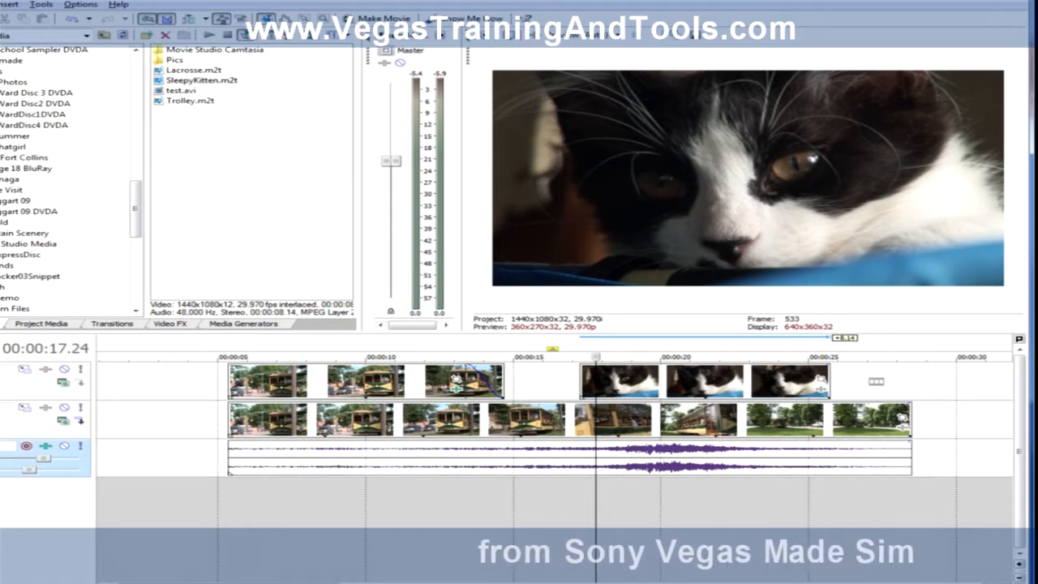
key("Delete")
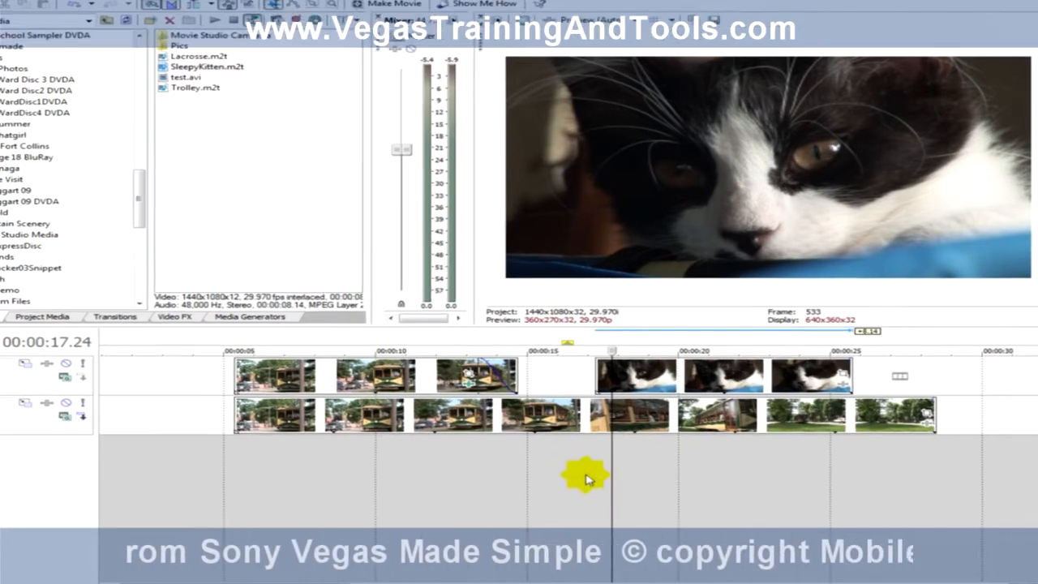
Step: Play the timeline from 00:00:16.27 into the kitten clip to check its color
left_click(569, 487)
key("space")
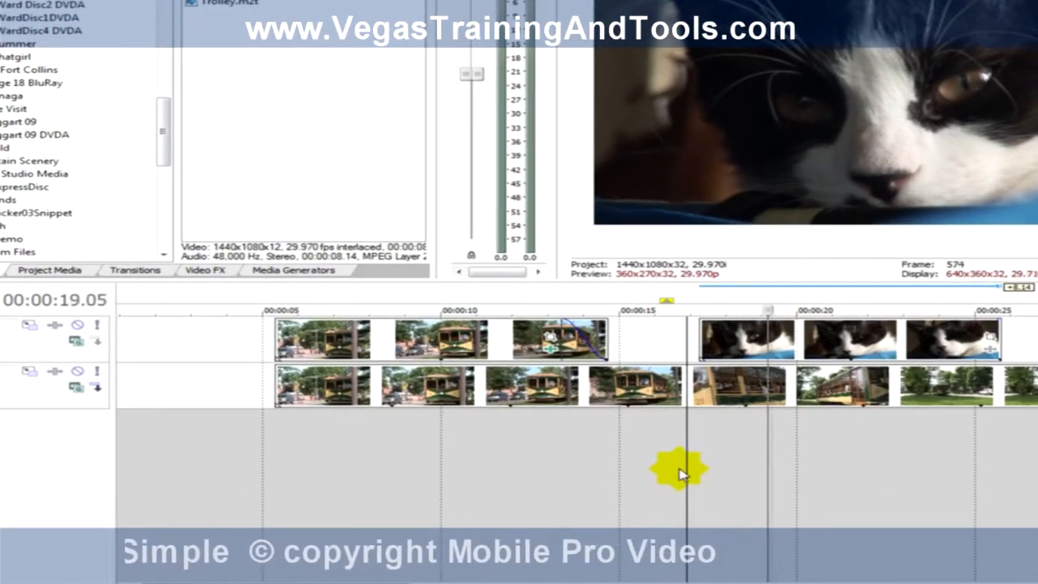
key("space")
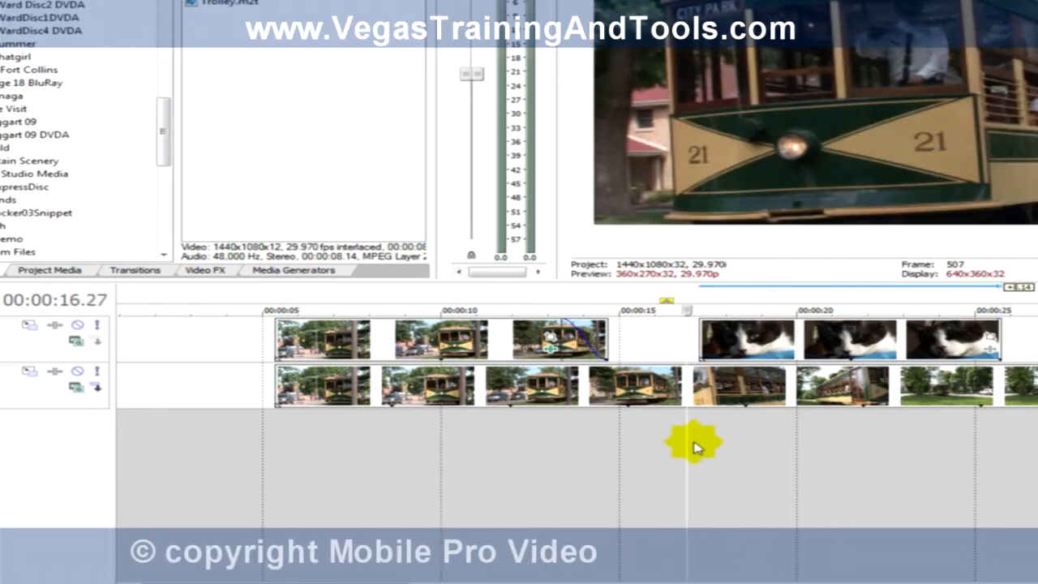
Step: Bypass all effects on the upper trolley clip, compare the frame at 00:00:12.07, and enable all its effects again
right_click(598, 355)
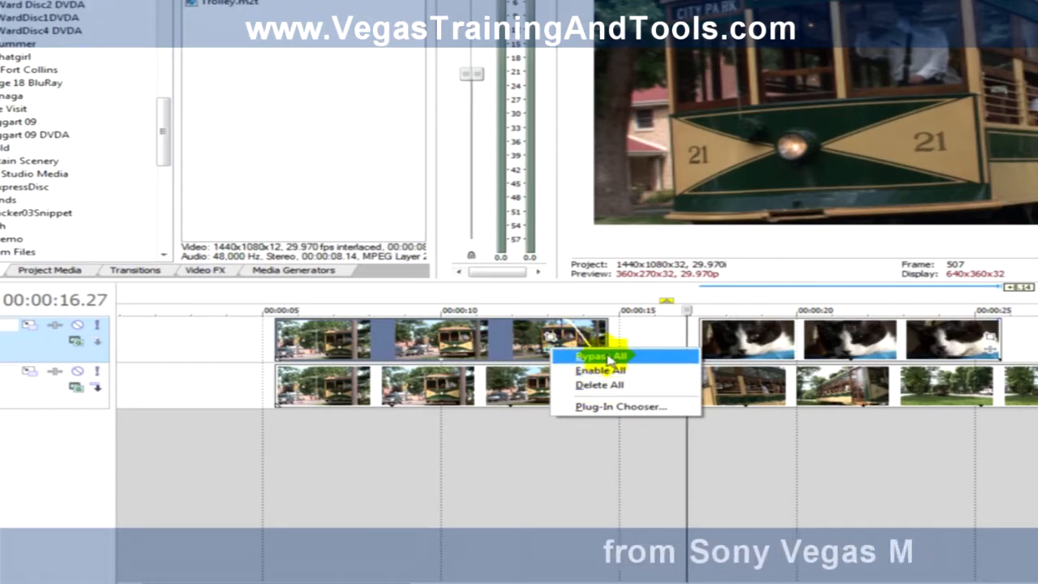
left_click(609, 358)
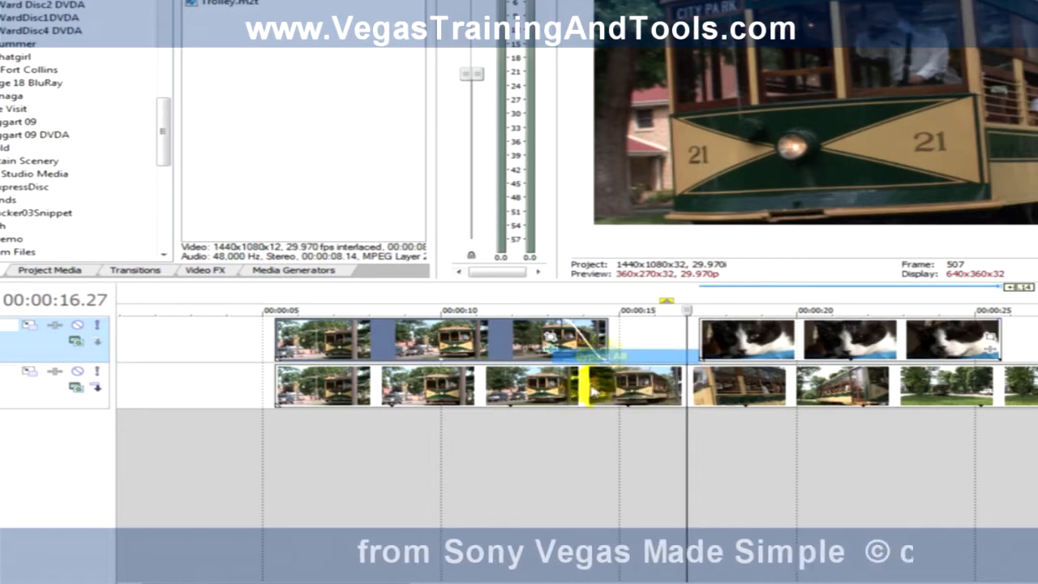
left_click(522, 470)
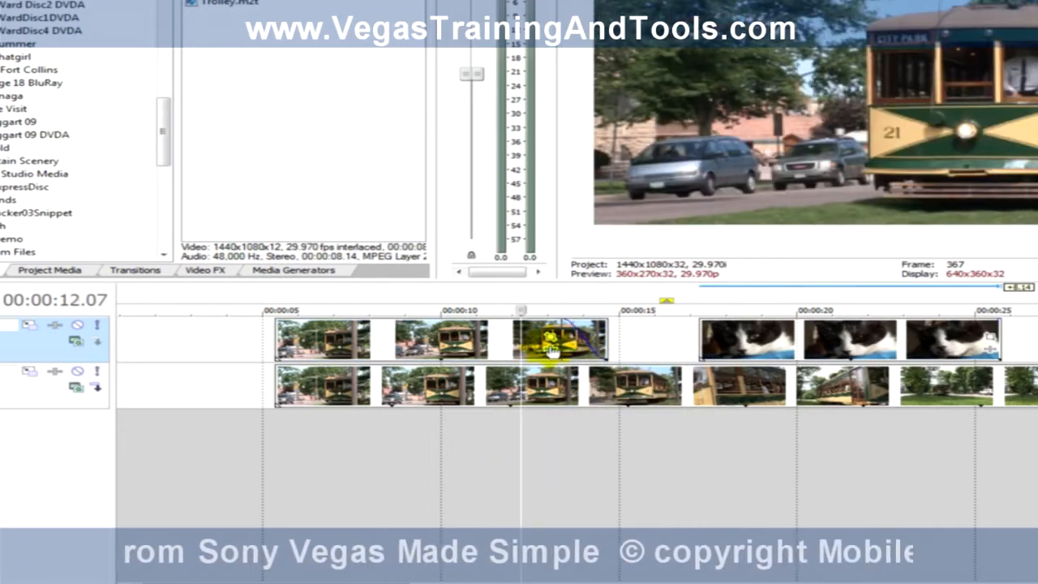
right_click(550, 336)
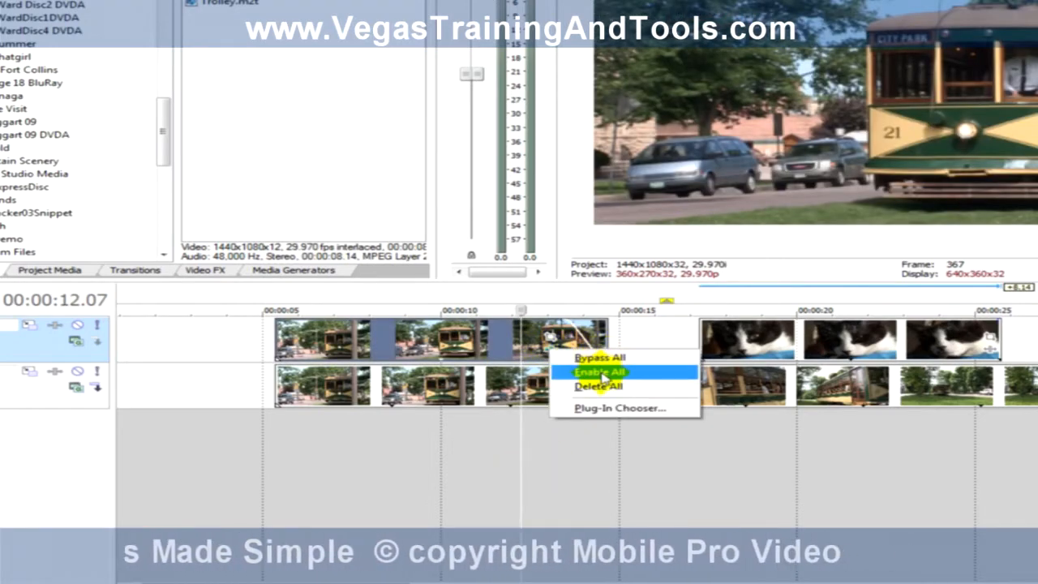
left_click(598, 372)
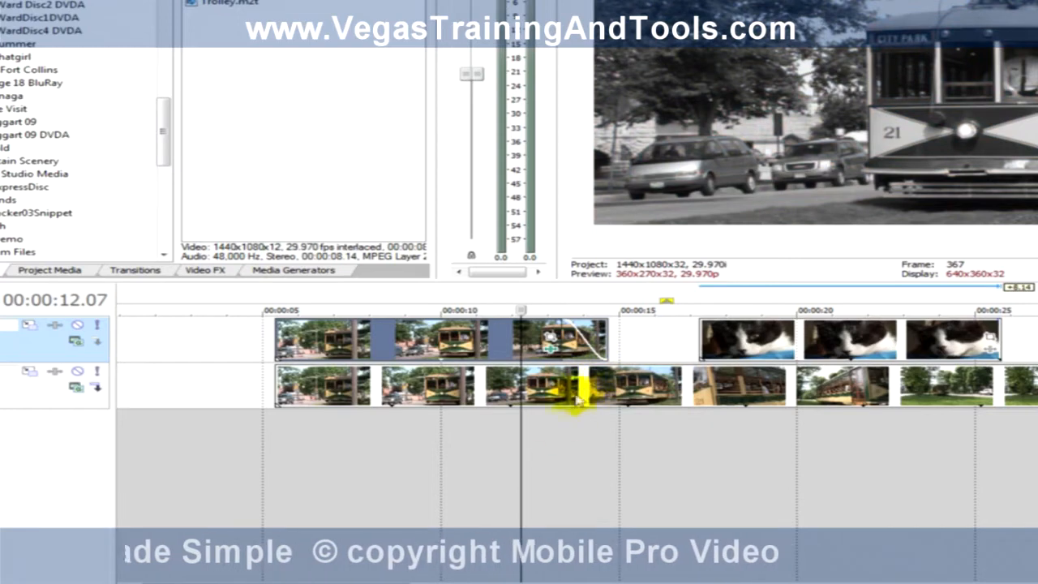
Step: Play the timeline from 00:00:12.19 through the end of the trolley clip into the kitten clip
left_click(534, 487)
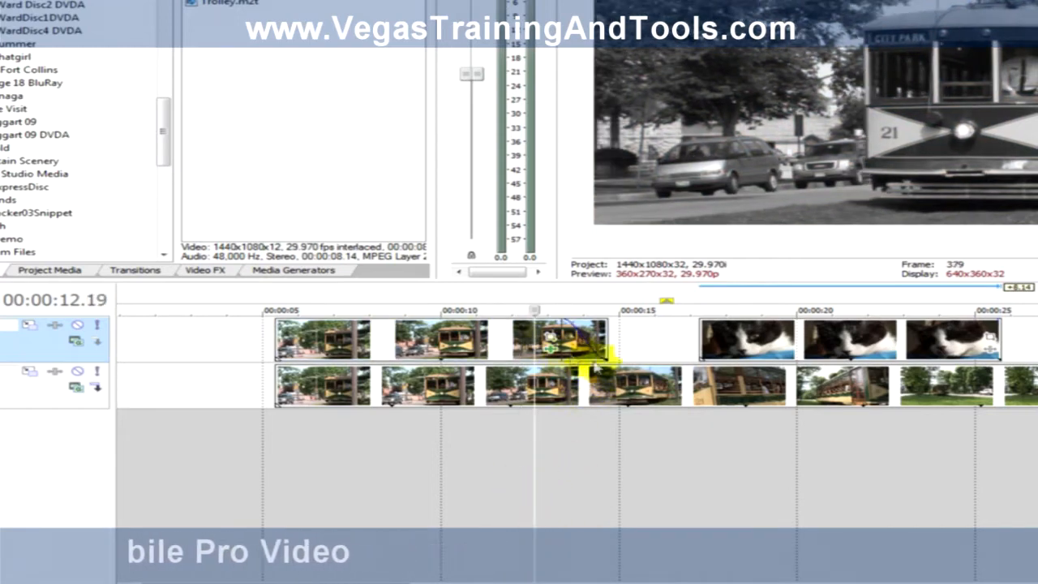
key("space")
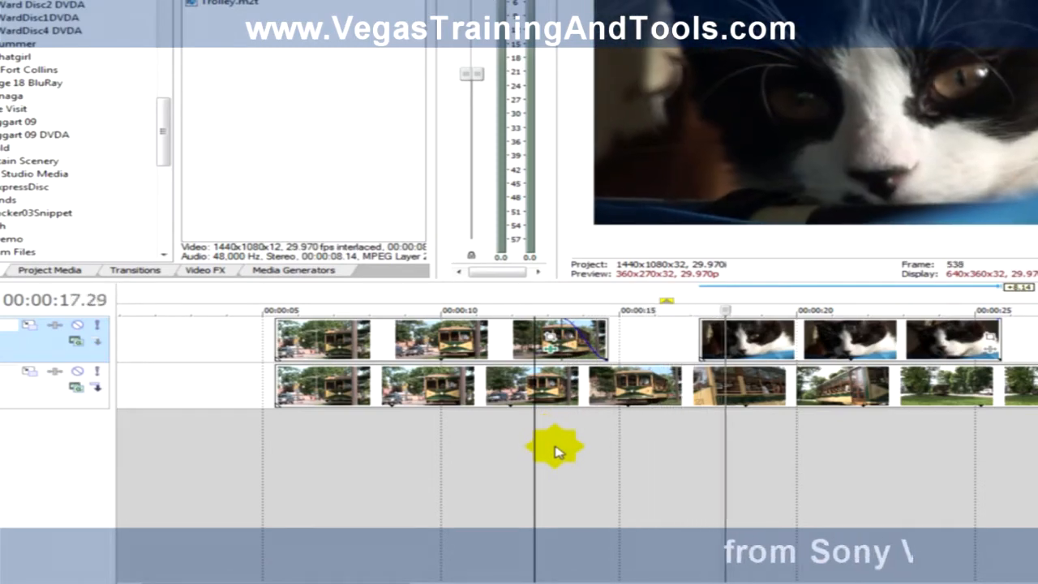
key("space")
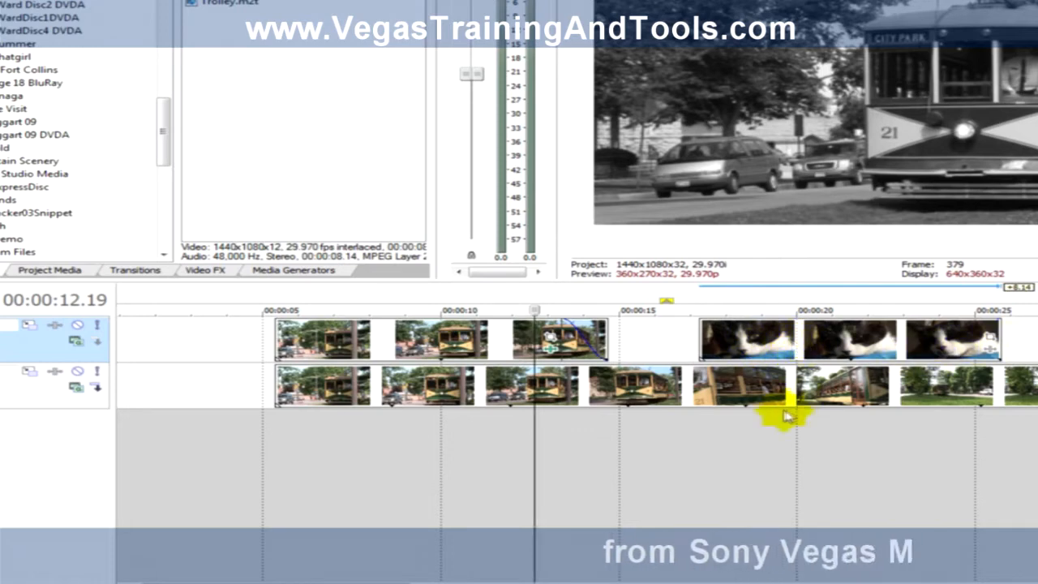
Step: Delete all effects from the upper trolley clip
right_click(549, 348)
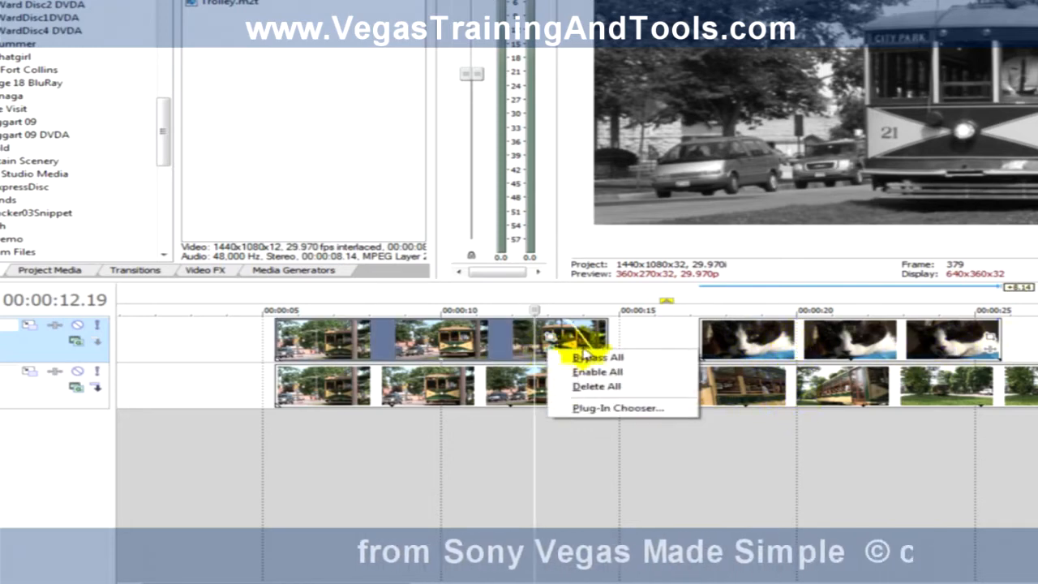
left_click(616, 388)
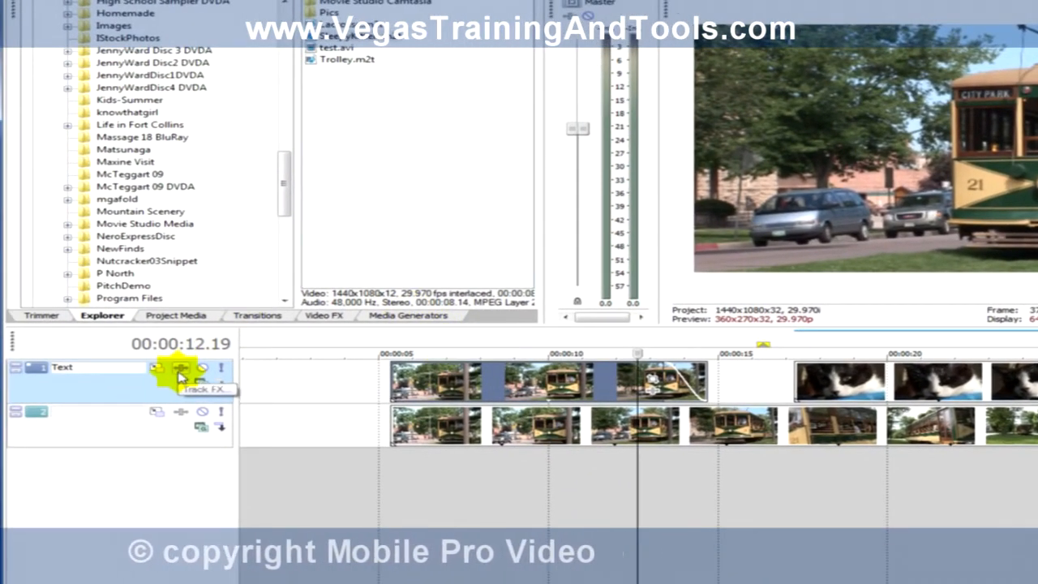
Step: Apply the Sony Film Grain effect with the Extreme preset to the whole Text video track and preview the timeline
left_click(181, 371)
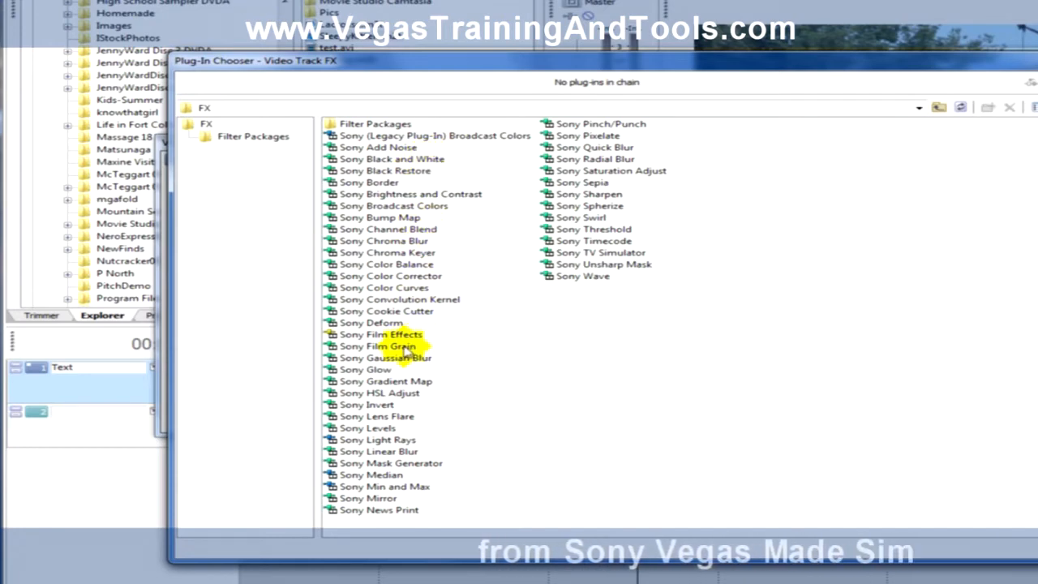
double_click(401, 351)
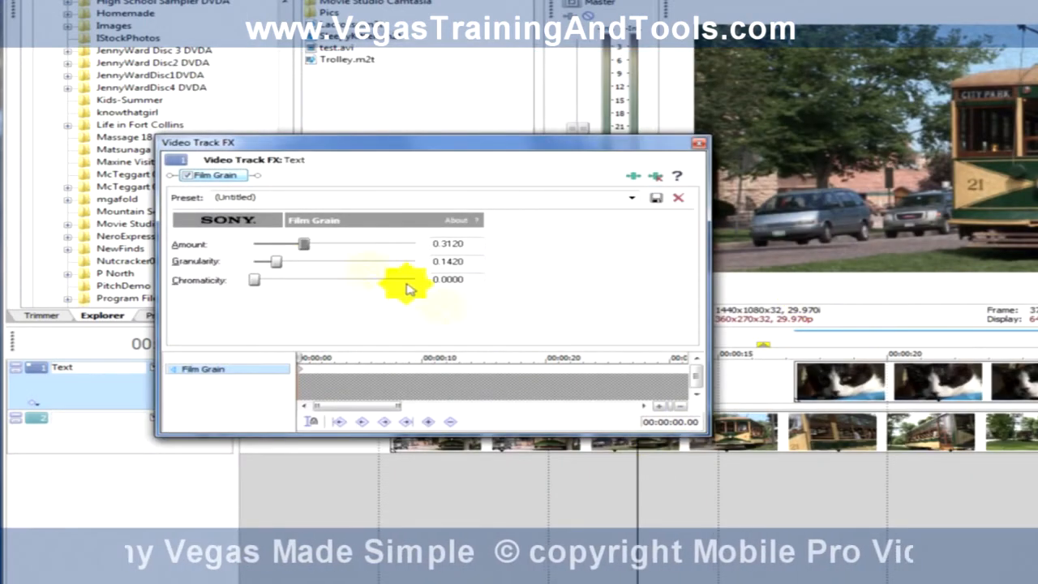
left_click(631, 199)
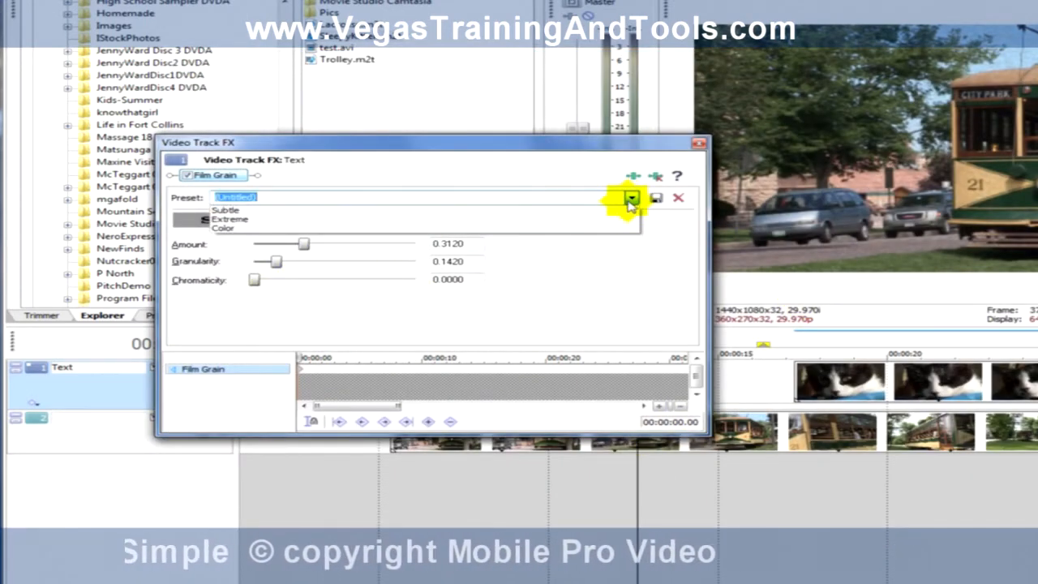
left_click(620, 218)
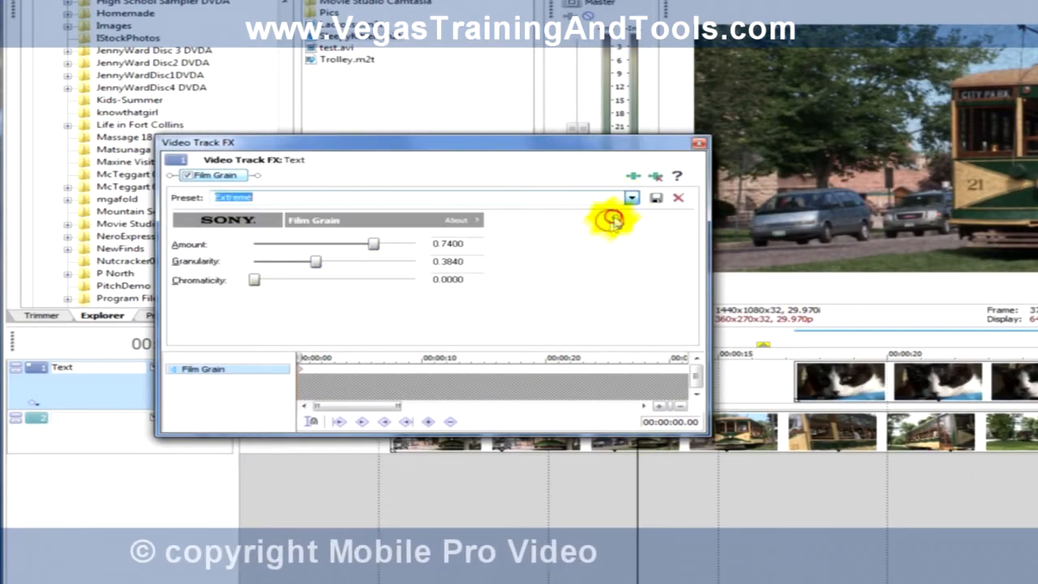
left_click(694, 147)
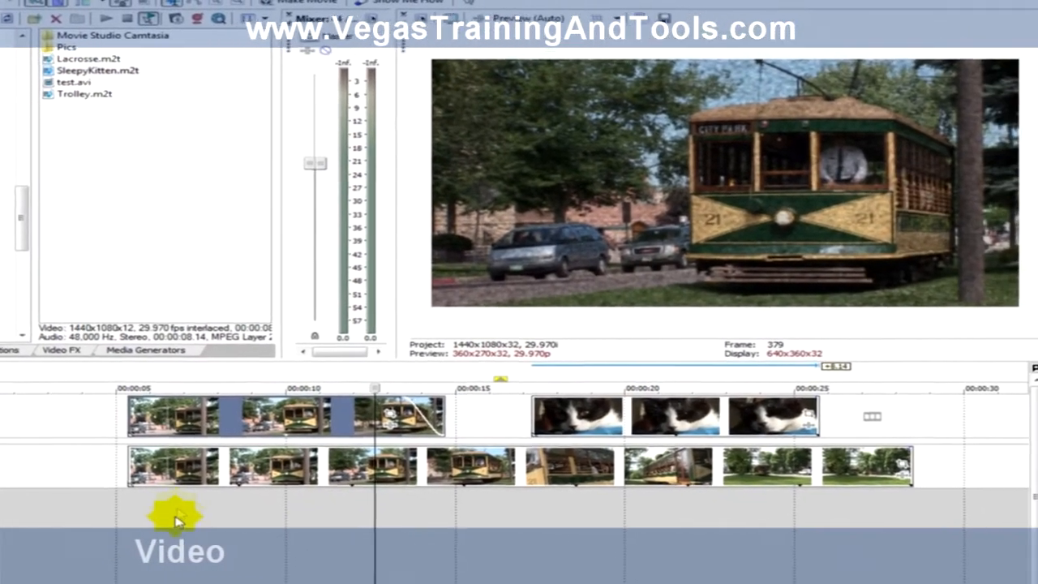
left_click(176, 514)
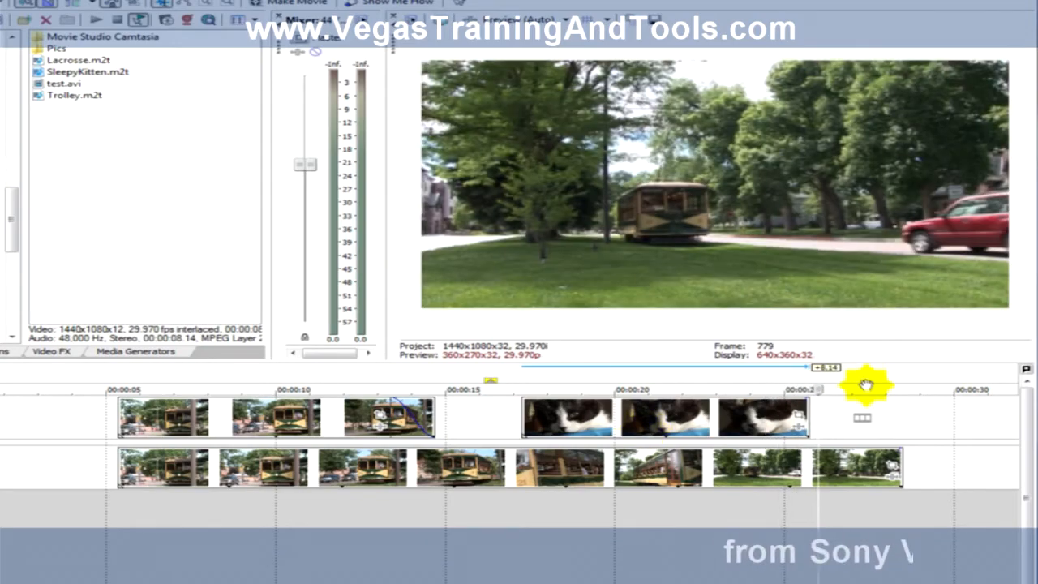
Step: Add only the video of Lacrosse.m2t across time on the upper track after the kitten clip and play it
left_click_drag(823, 392, 458, 394)
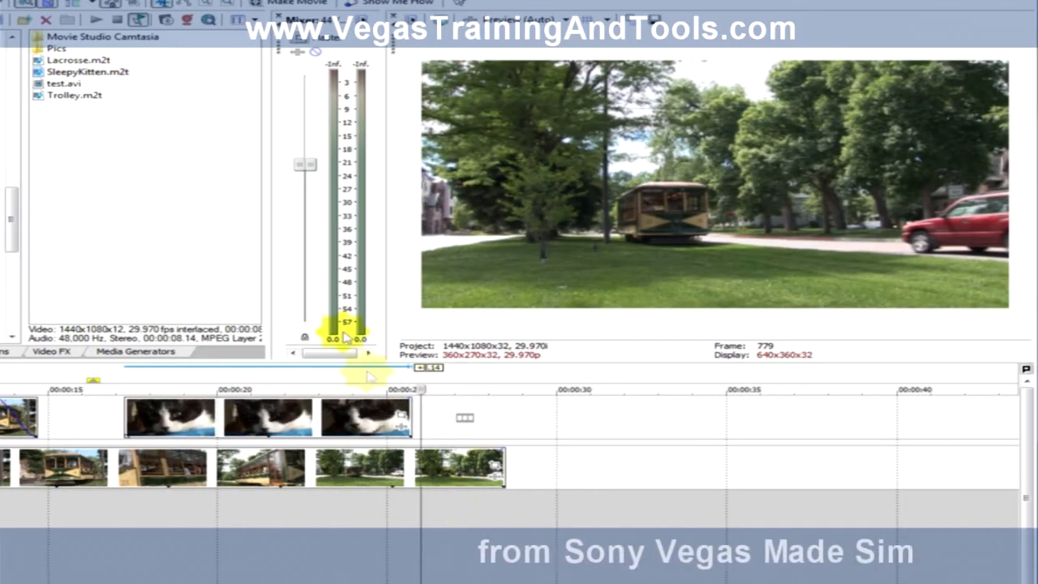
left_click(99, 61)
left_click(132, 113)
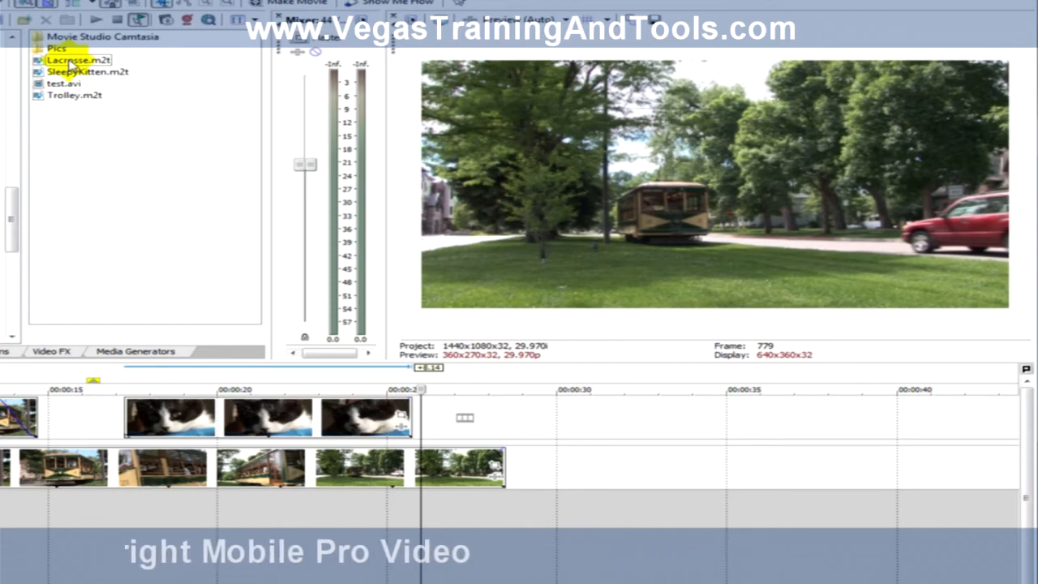
left_click_drag(408, 372, 495, 422)
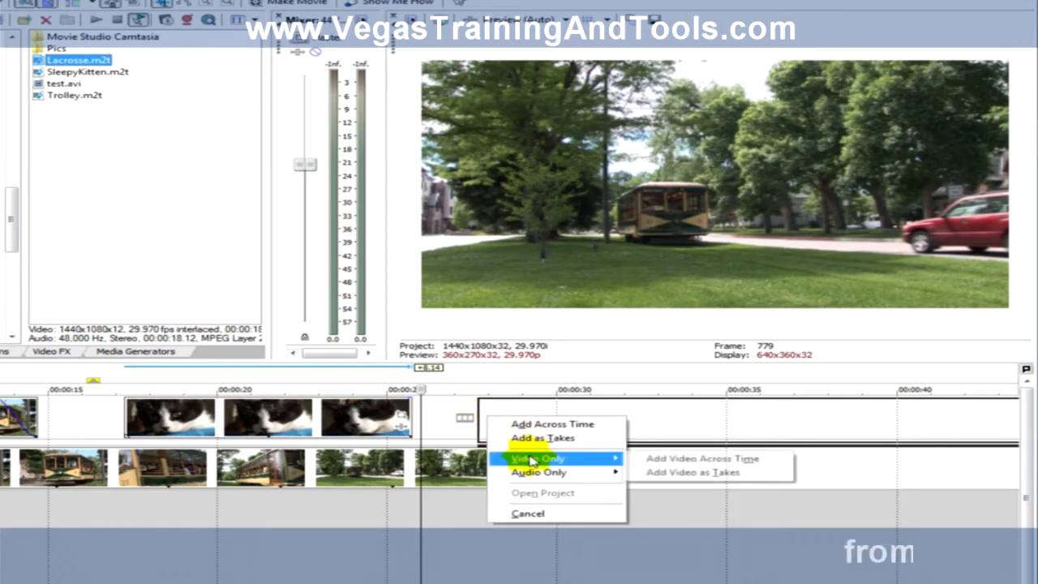
mouse_move(538, 484)
mouse_move(537, 464)
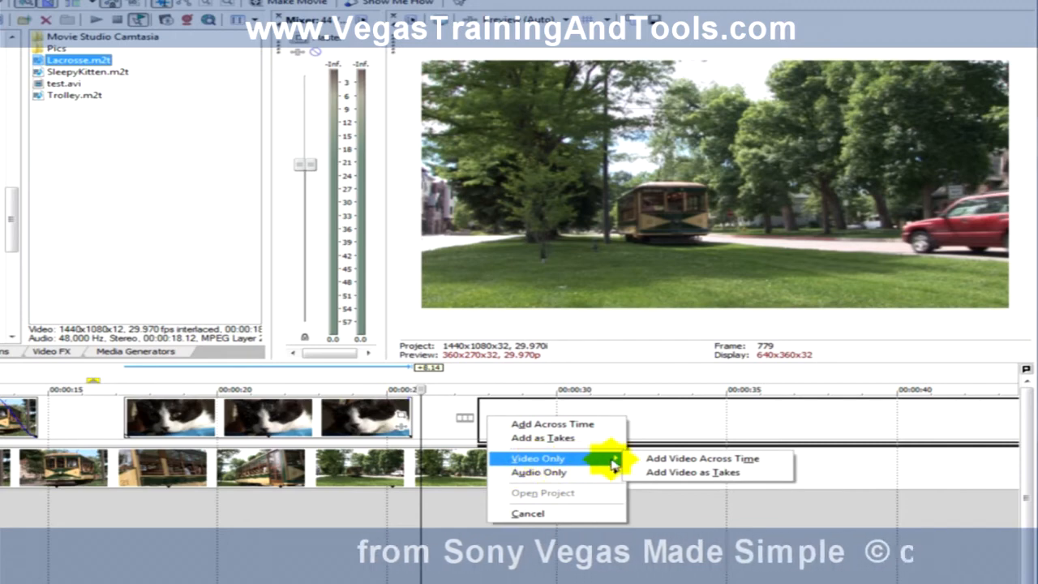
left_click(657, 460)
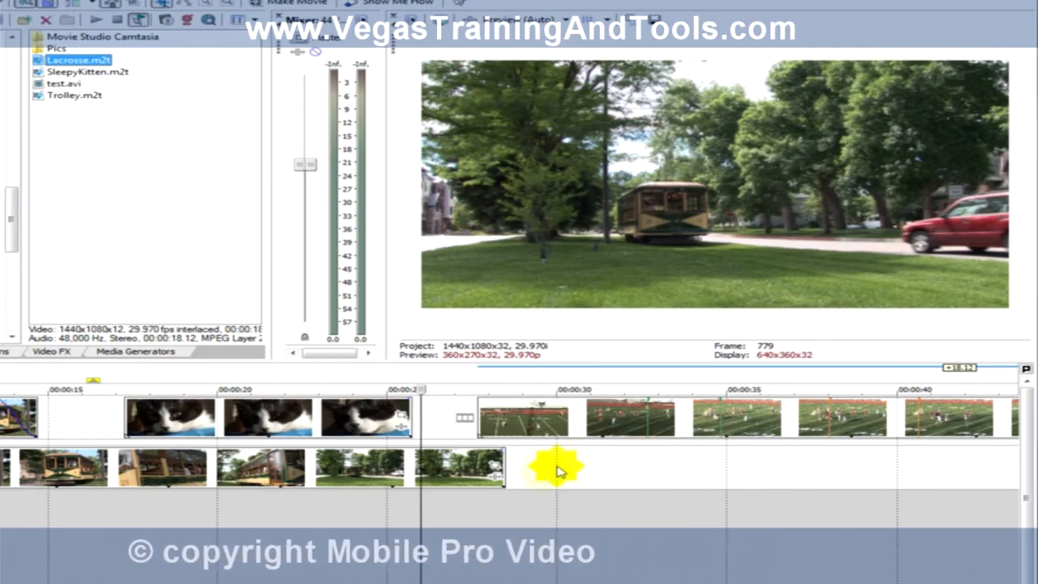
left_click(523, 532)
key("space")
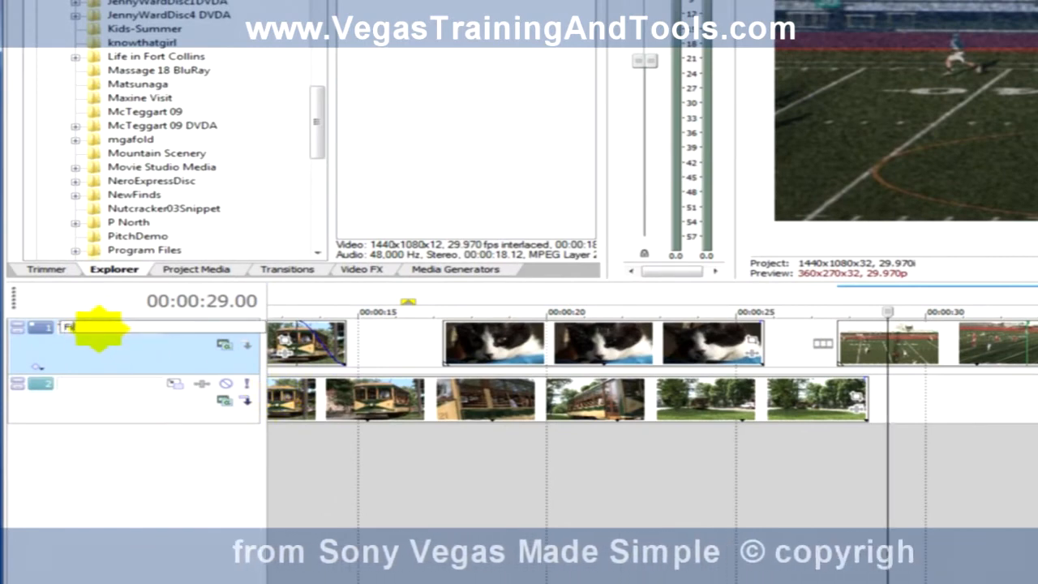
Step: Rename the upper video track as Film Grain
left_click(99, 331)
type("Film Grain")
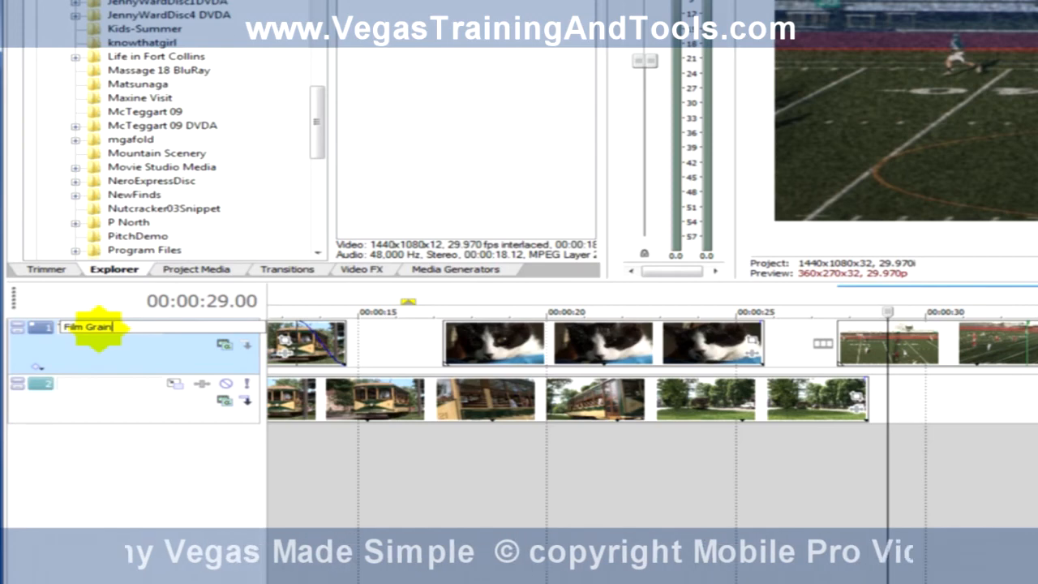
key("Return")
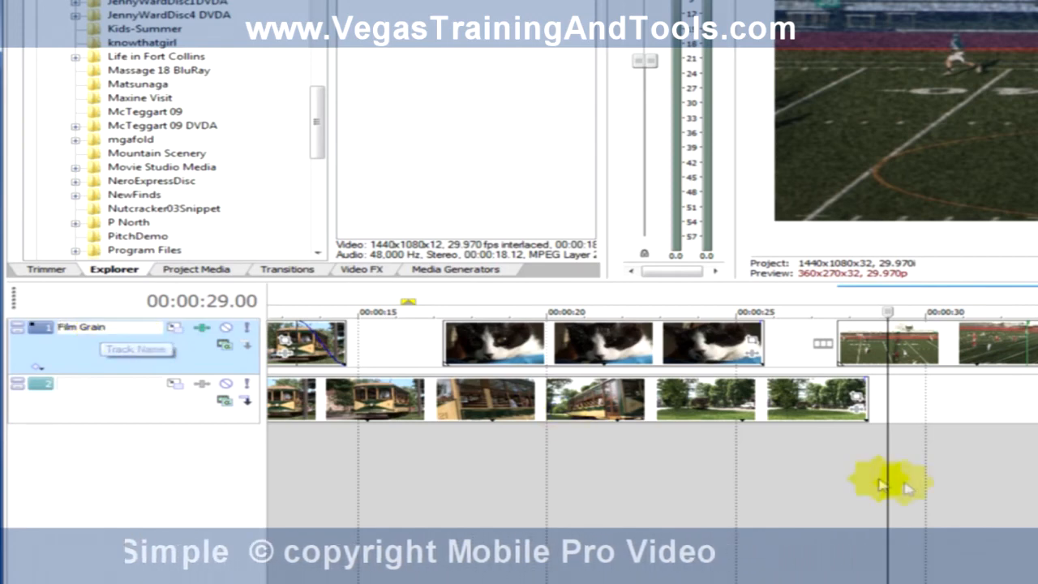
Step: Play the lacrosse clip from its start to check the track's film grain, and return to the earlier clips
left_click(662, 490)
key("space")
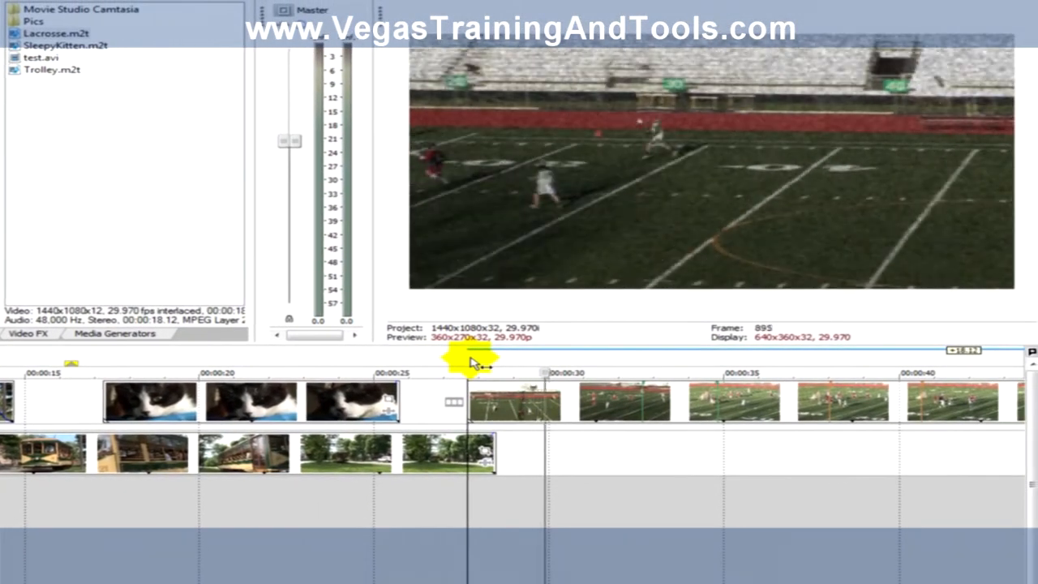
key("space")
left_click_drag(217, 371, 527, 369)
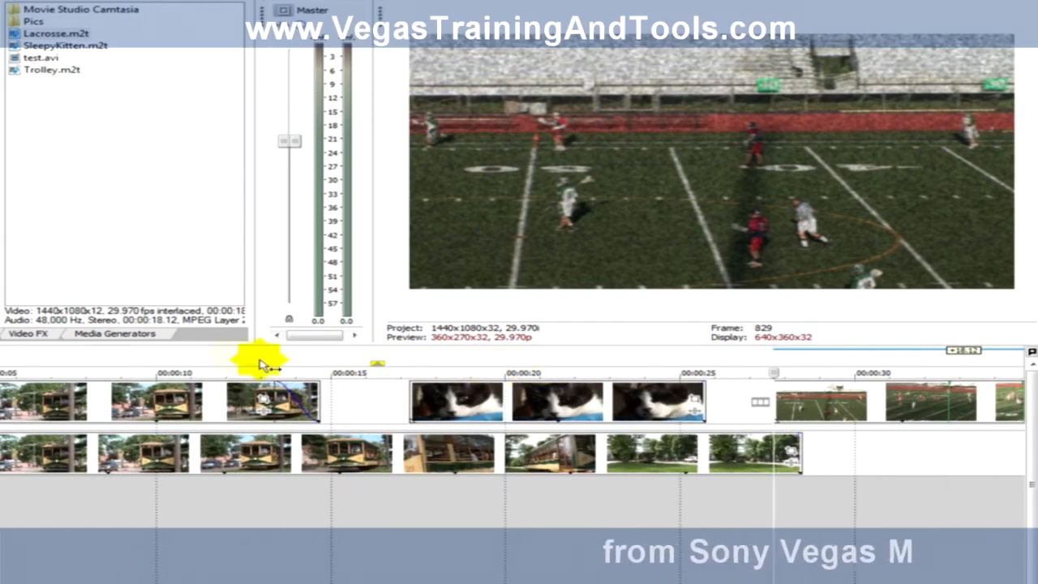